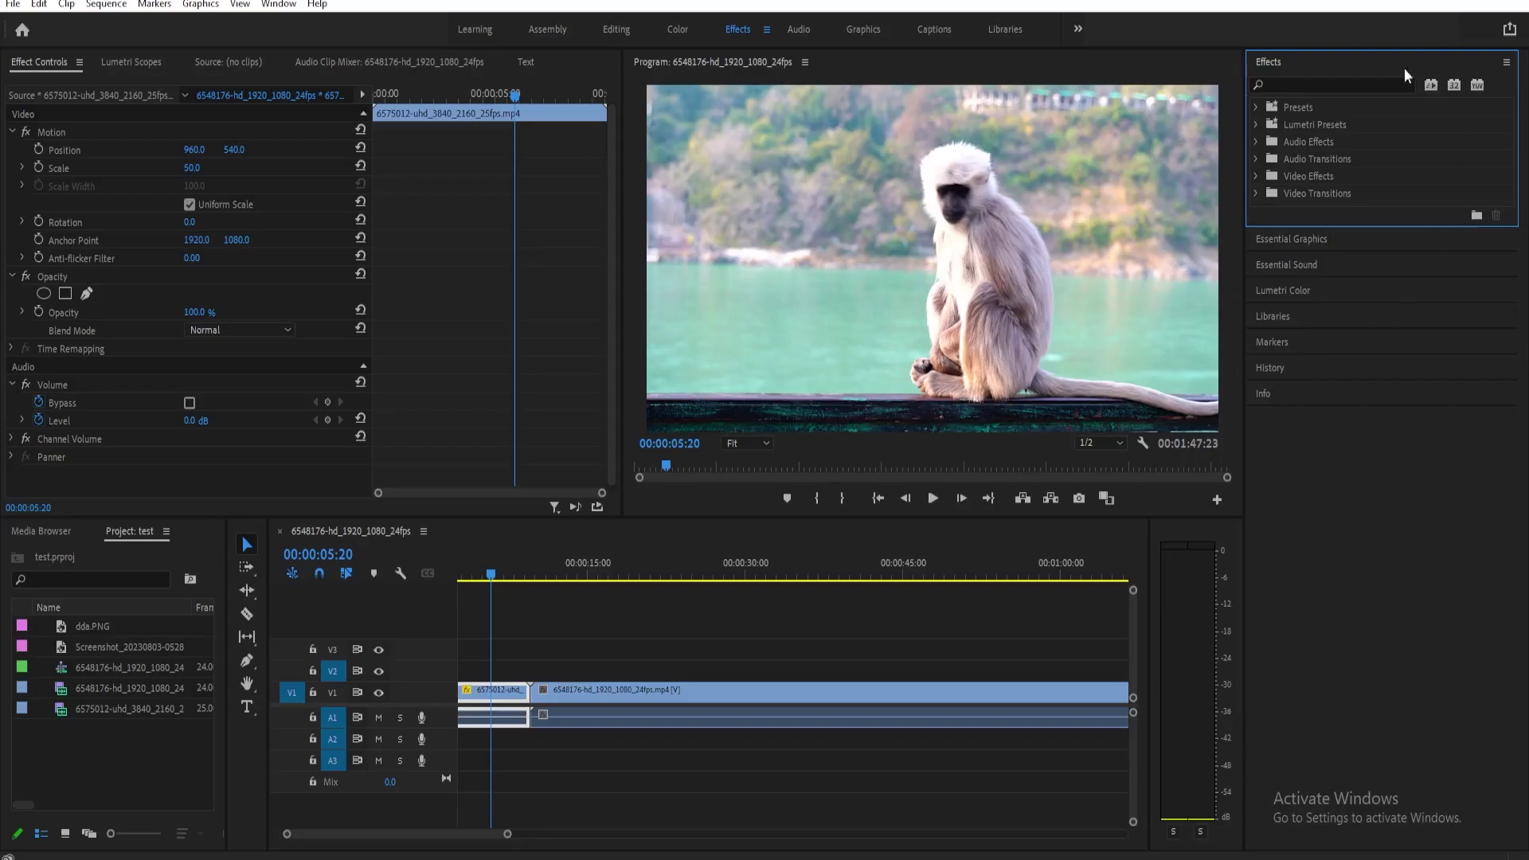
Step: Search the Effects panel for 'crop' to reveal the Crop video effect under Transform
left_click(1340, 81)
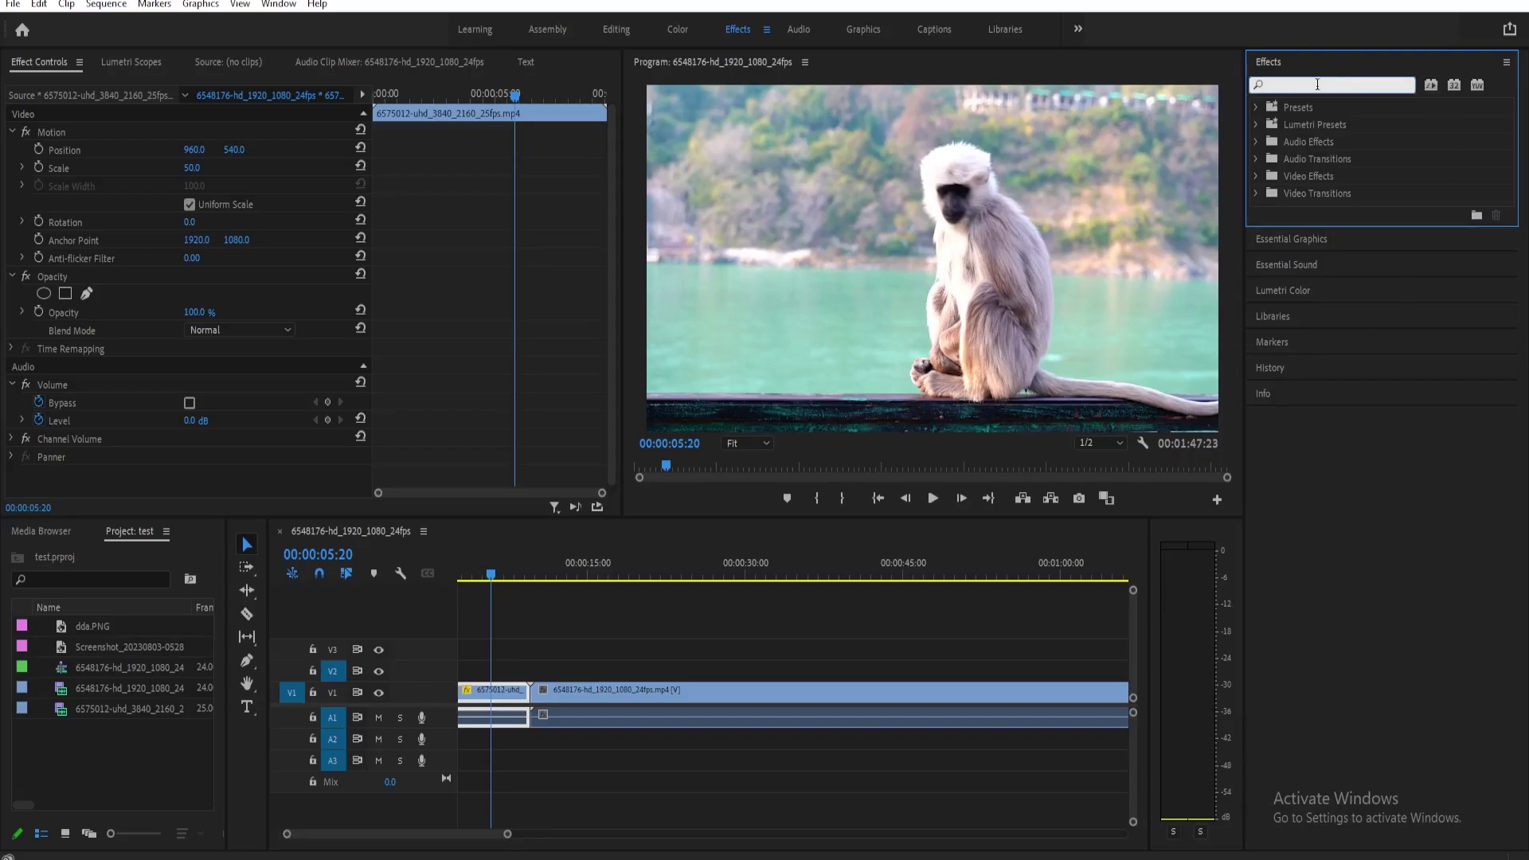
type("crop")
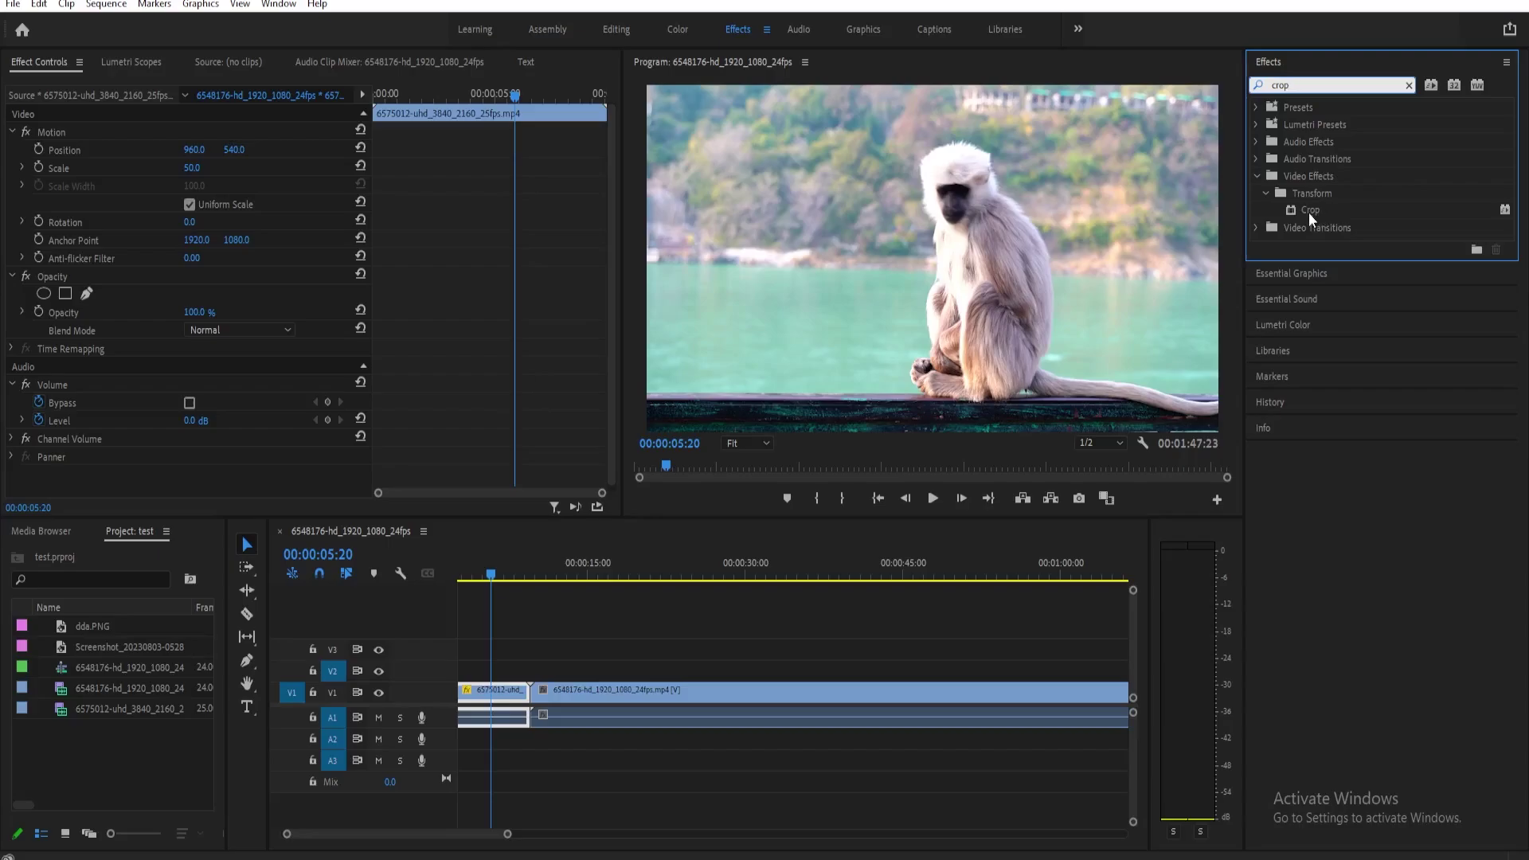
Step: Apply the Crop effect to the first monkey clip in the timeline
left_click_drag(1314, 209, 499, 700)
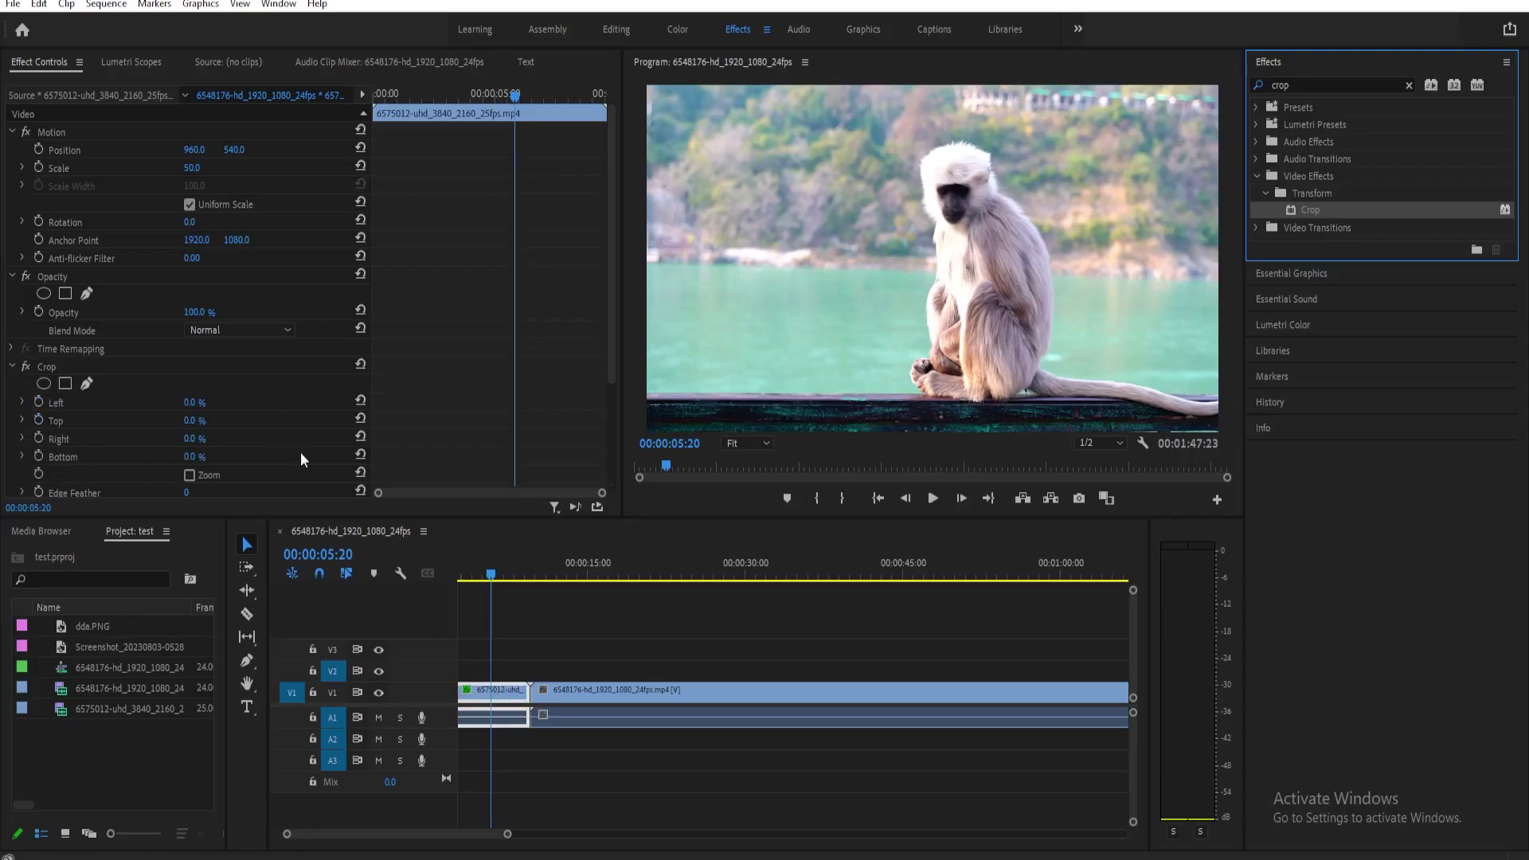
scroll(91, 407, "down", 1)
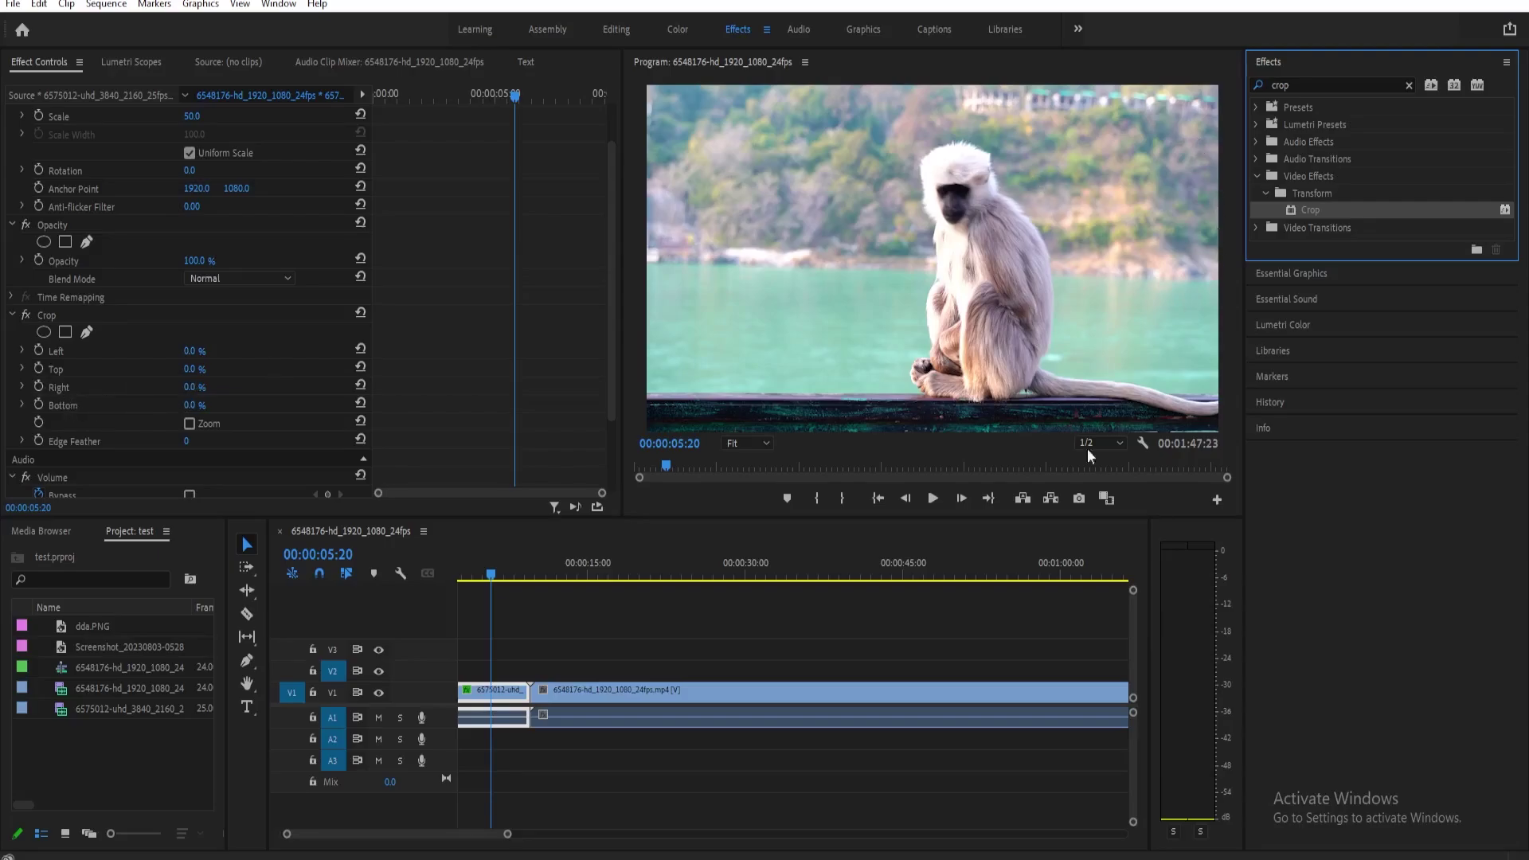
Step: Set Crop Right to about 26% and Crop Left to 39% in Effect Controls
left_click(186, 387)
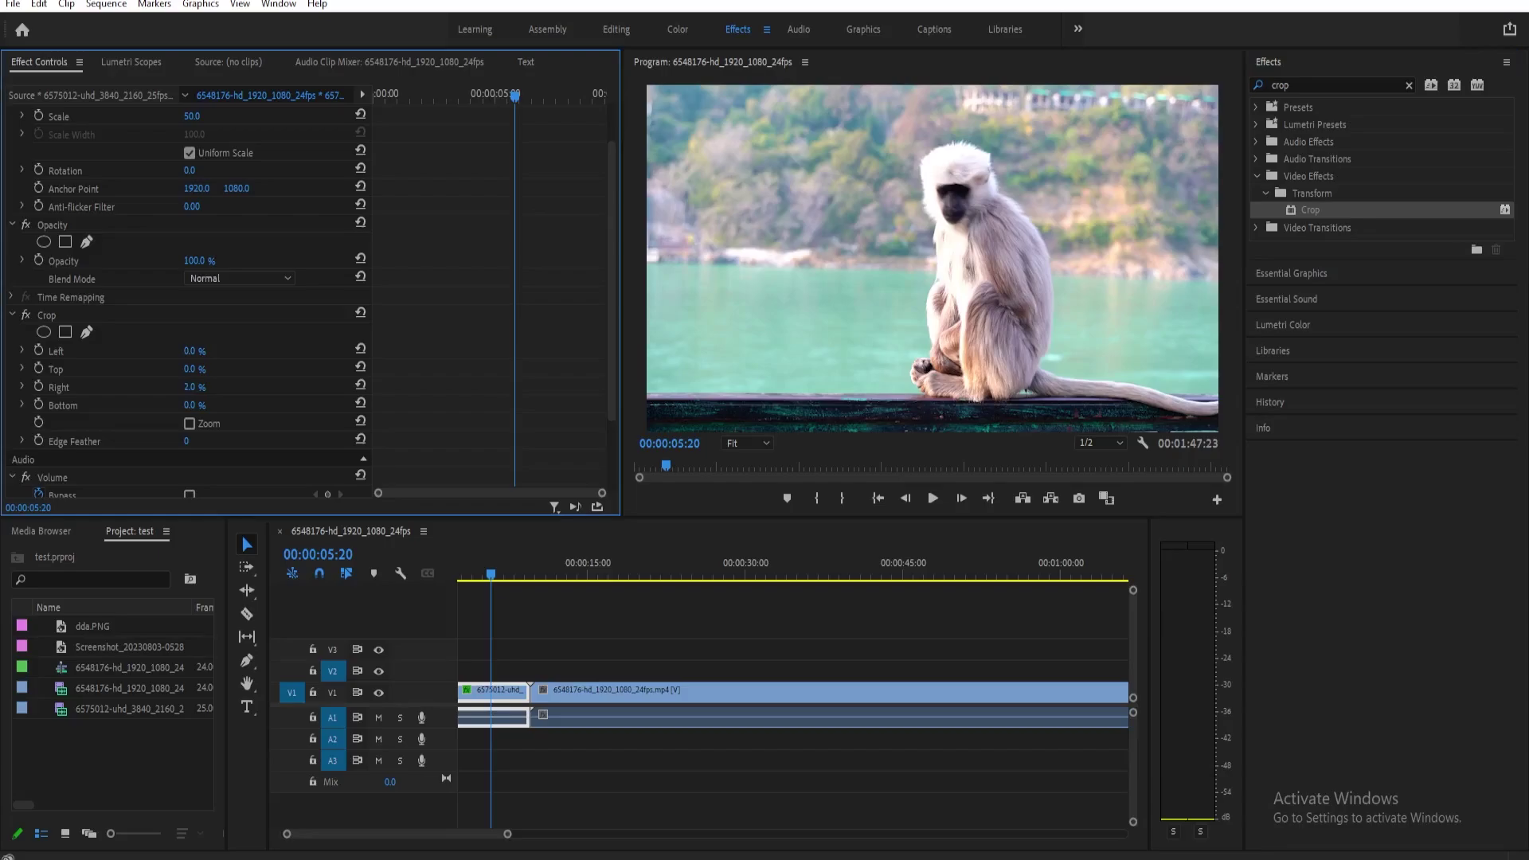
mouse_move(195, 387)
left_mouse_down()
mouse_move(224, 387)
mouse_move(194, 387)
left_mouse_up()
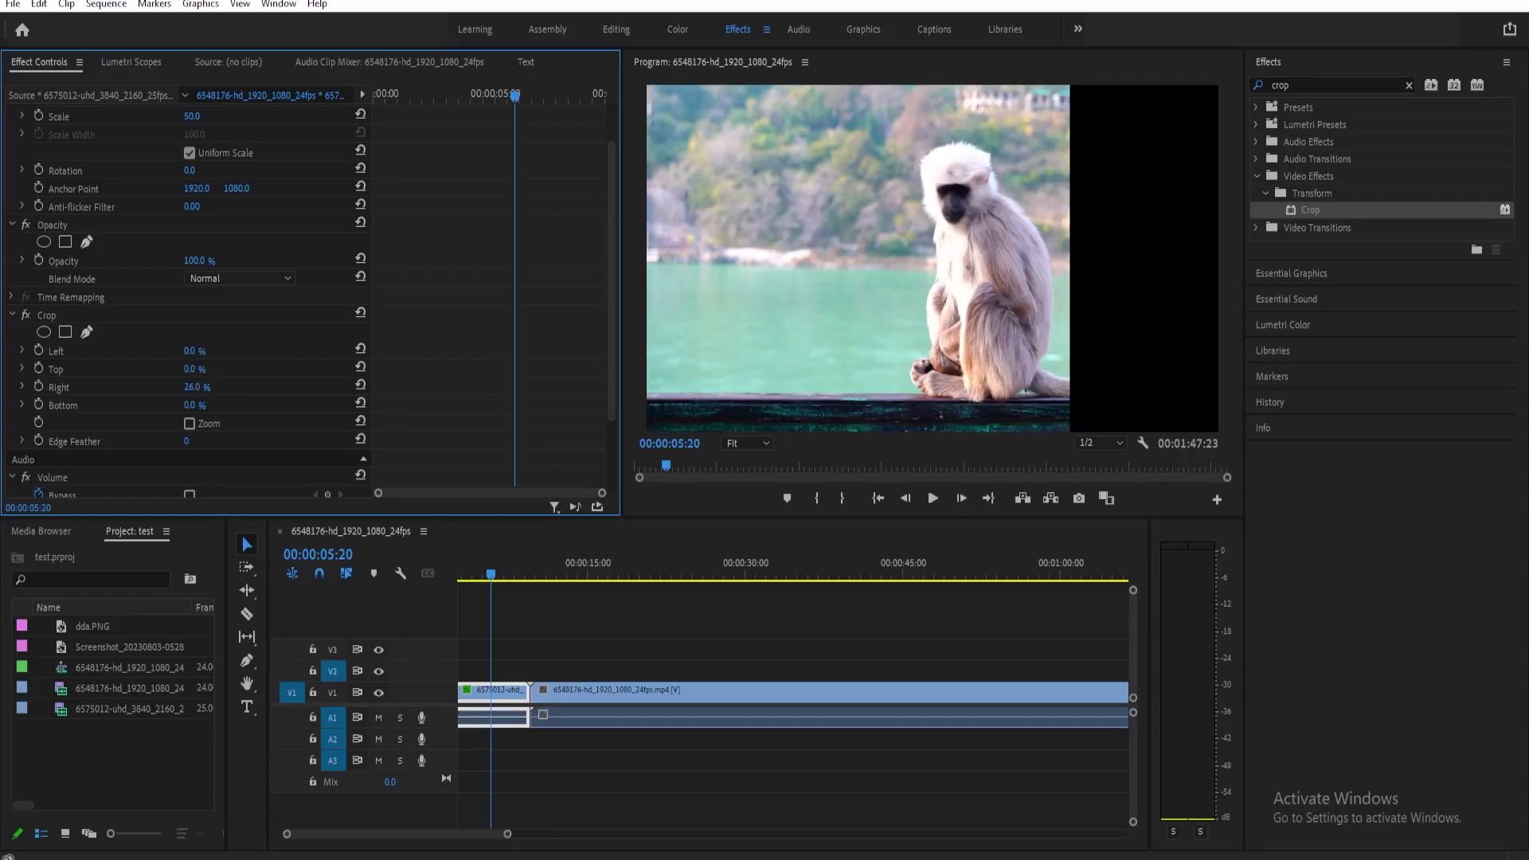
left_click_drag(192, 349, 690, 314)
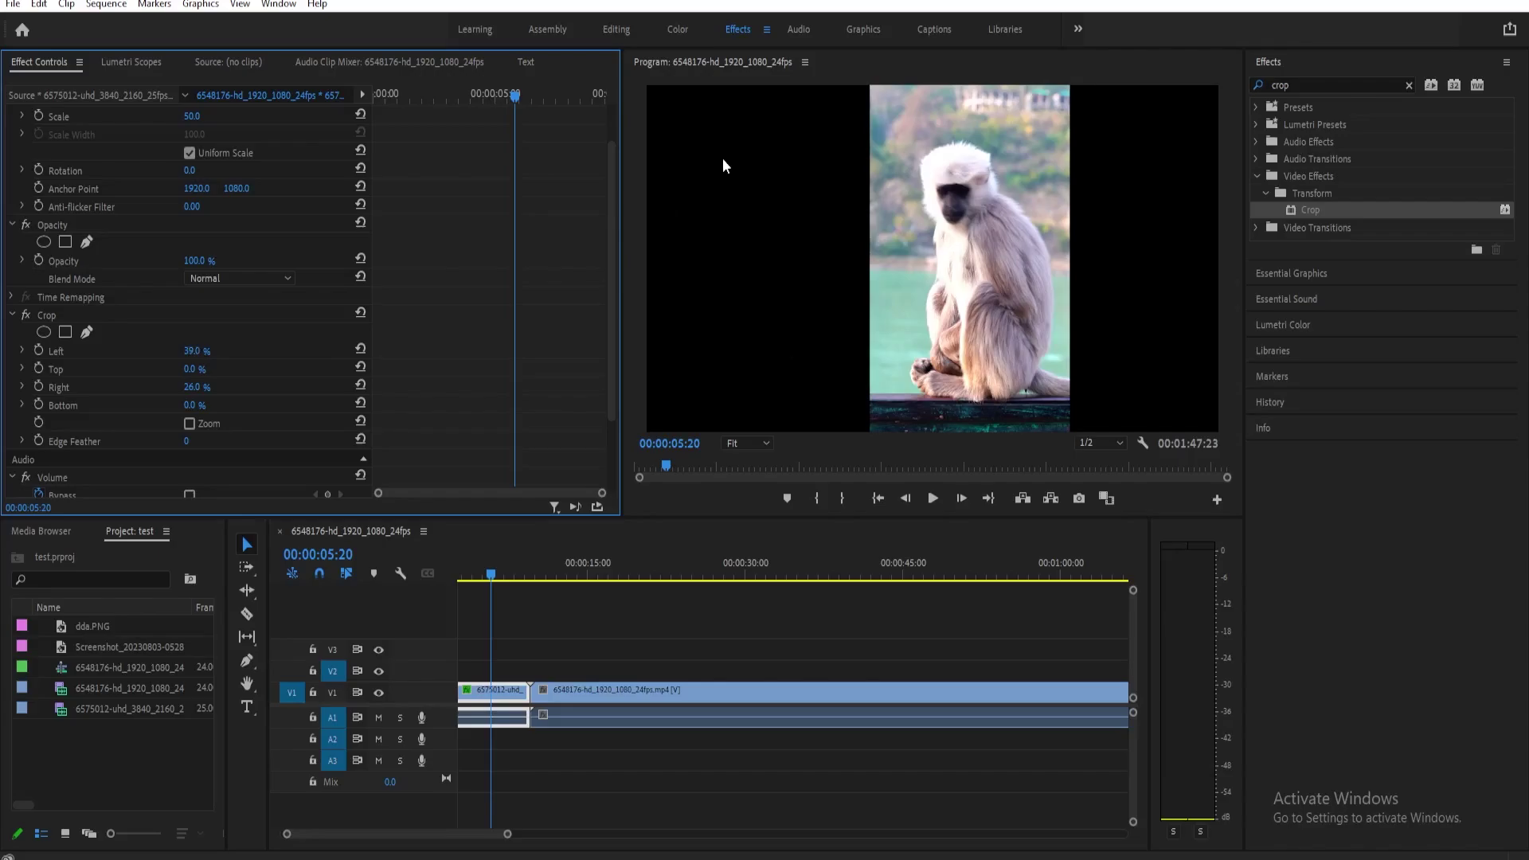
left_click(99, 315)
Step: Delete the Crop effect and add a free-draw bezier mask under Opacity
key("Delete")
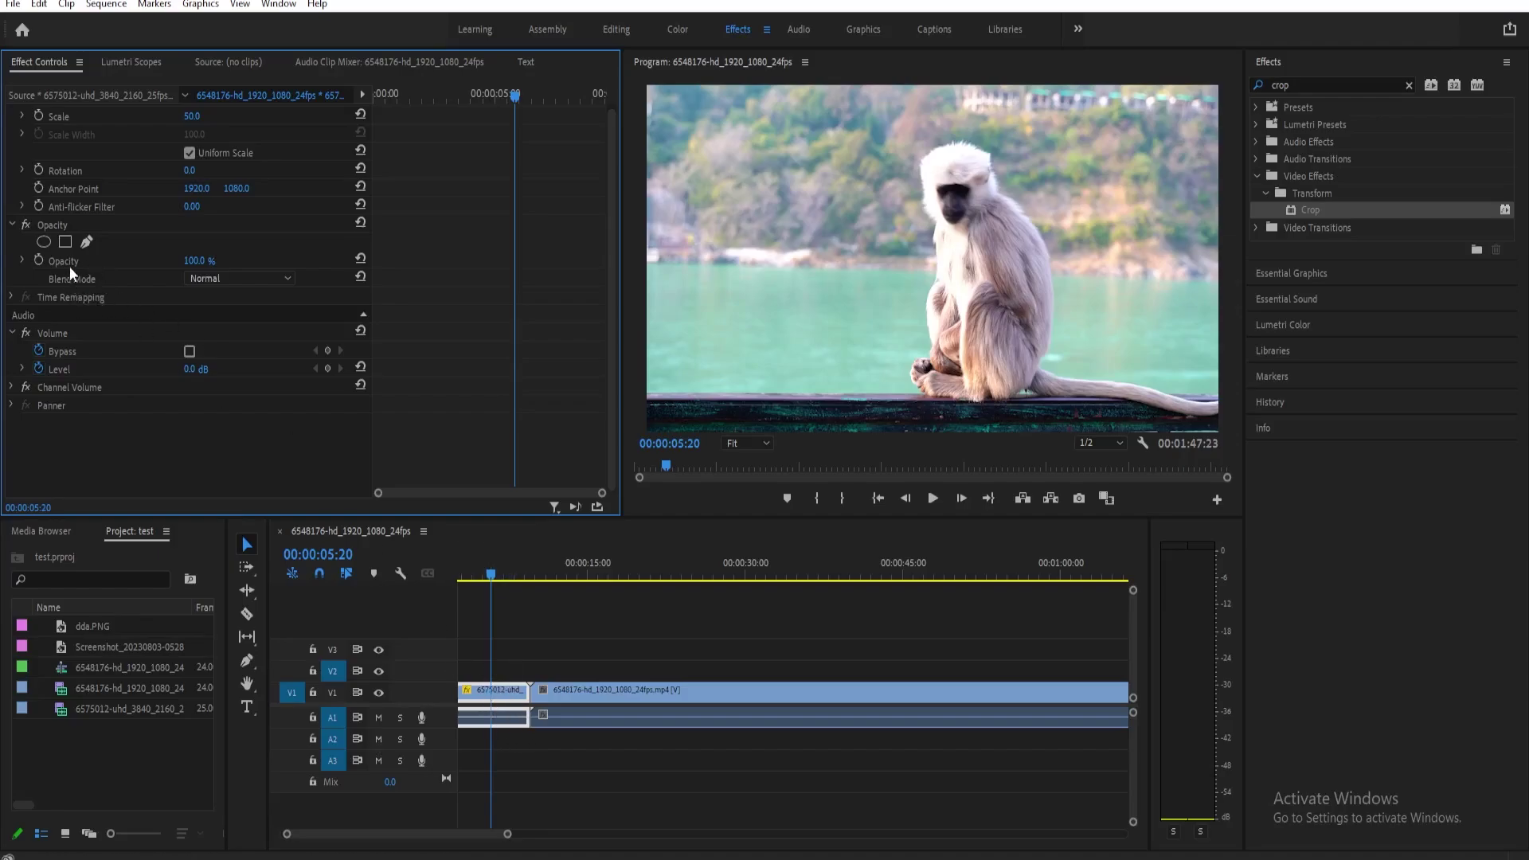
left_click(95, 223)
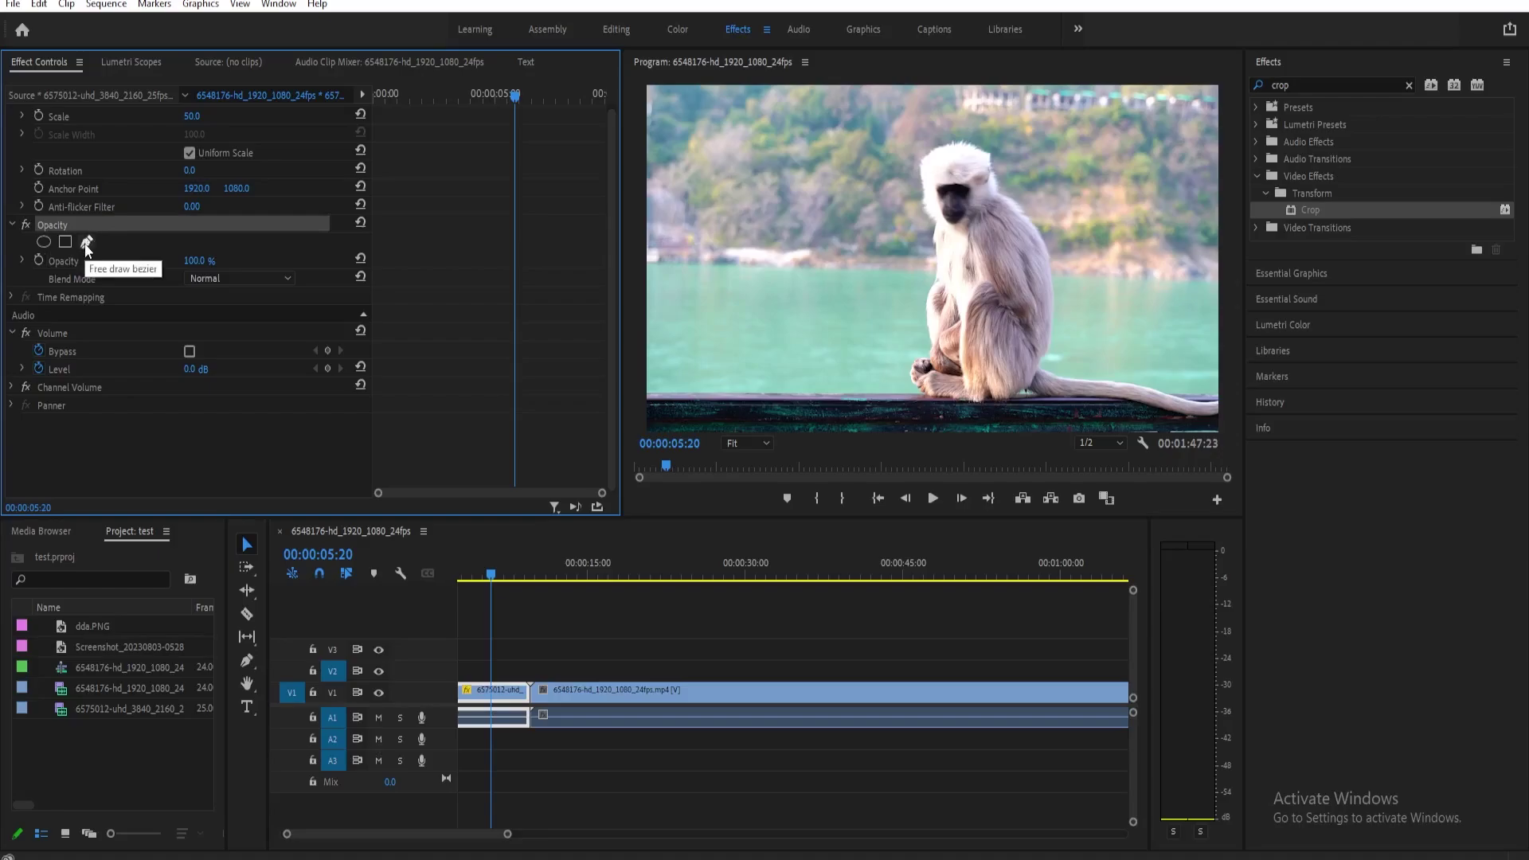
left_click(86, 243)
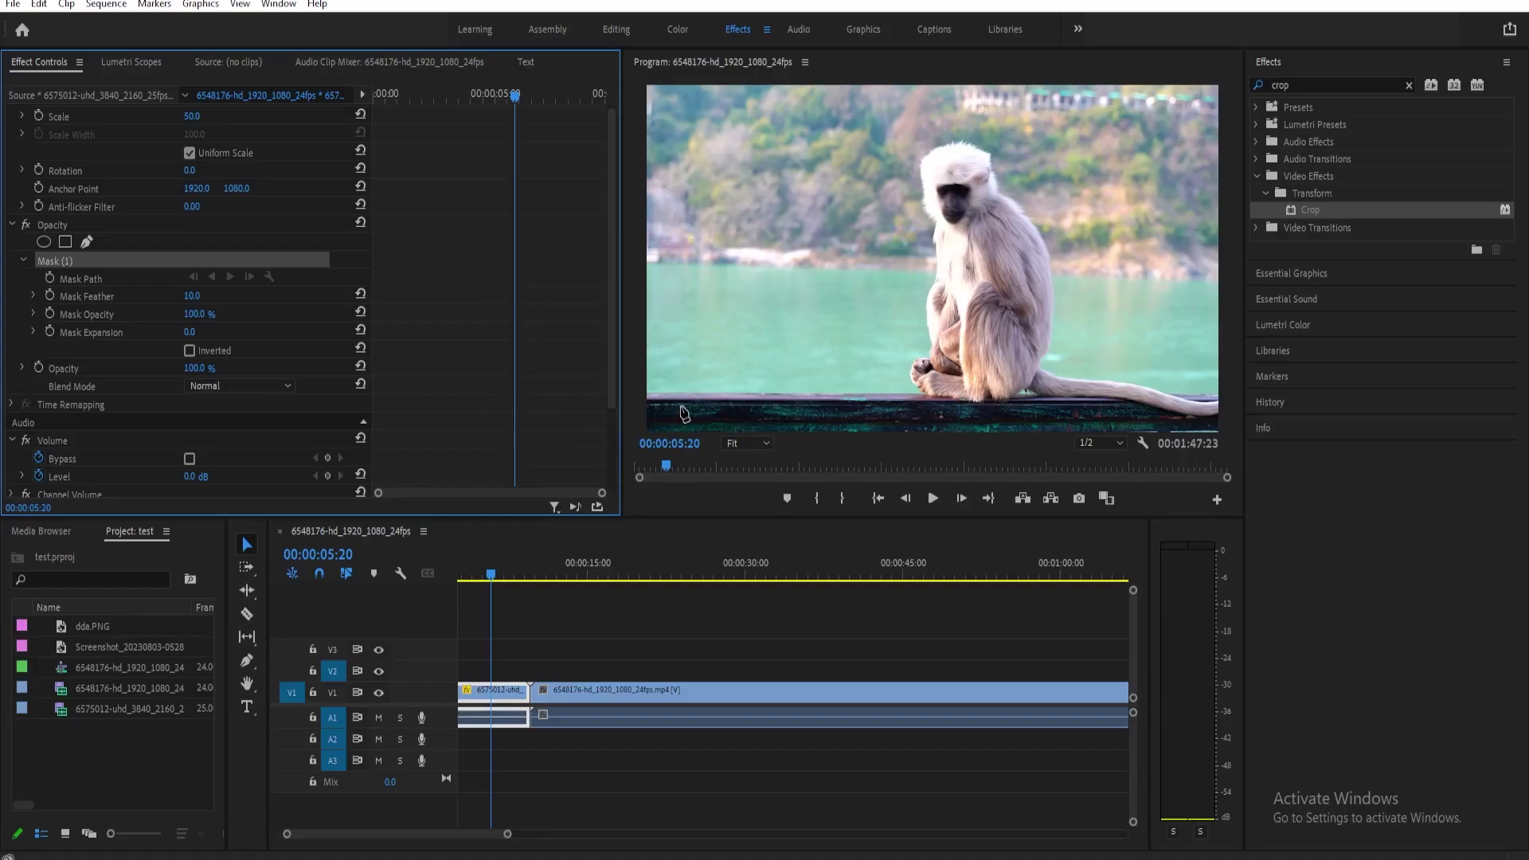
Step: Zoom the Program monitor to 10% and draw a closed mask through the four frame corners
left_click(737, 444)
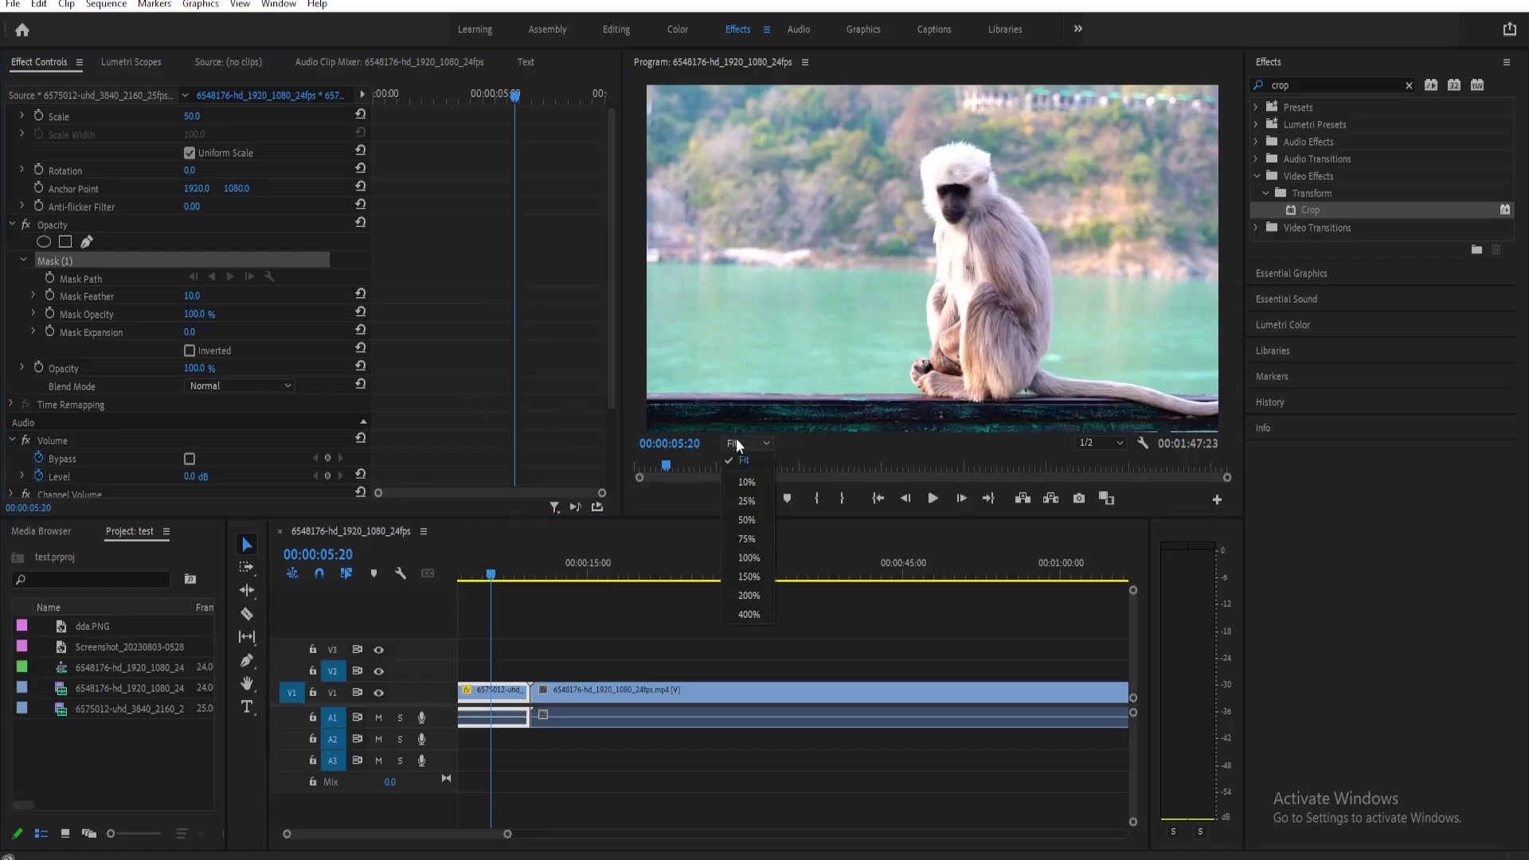
left_click(744, 480)
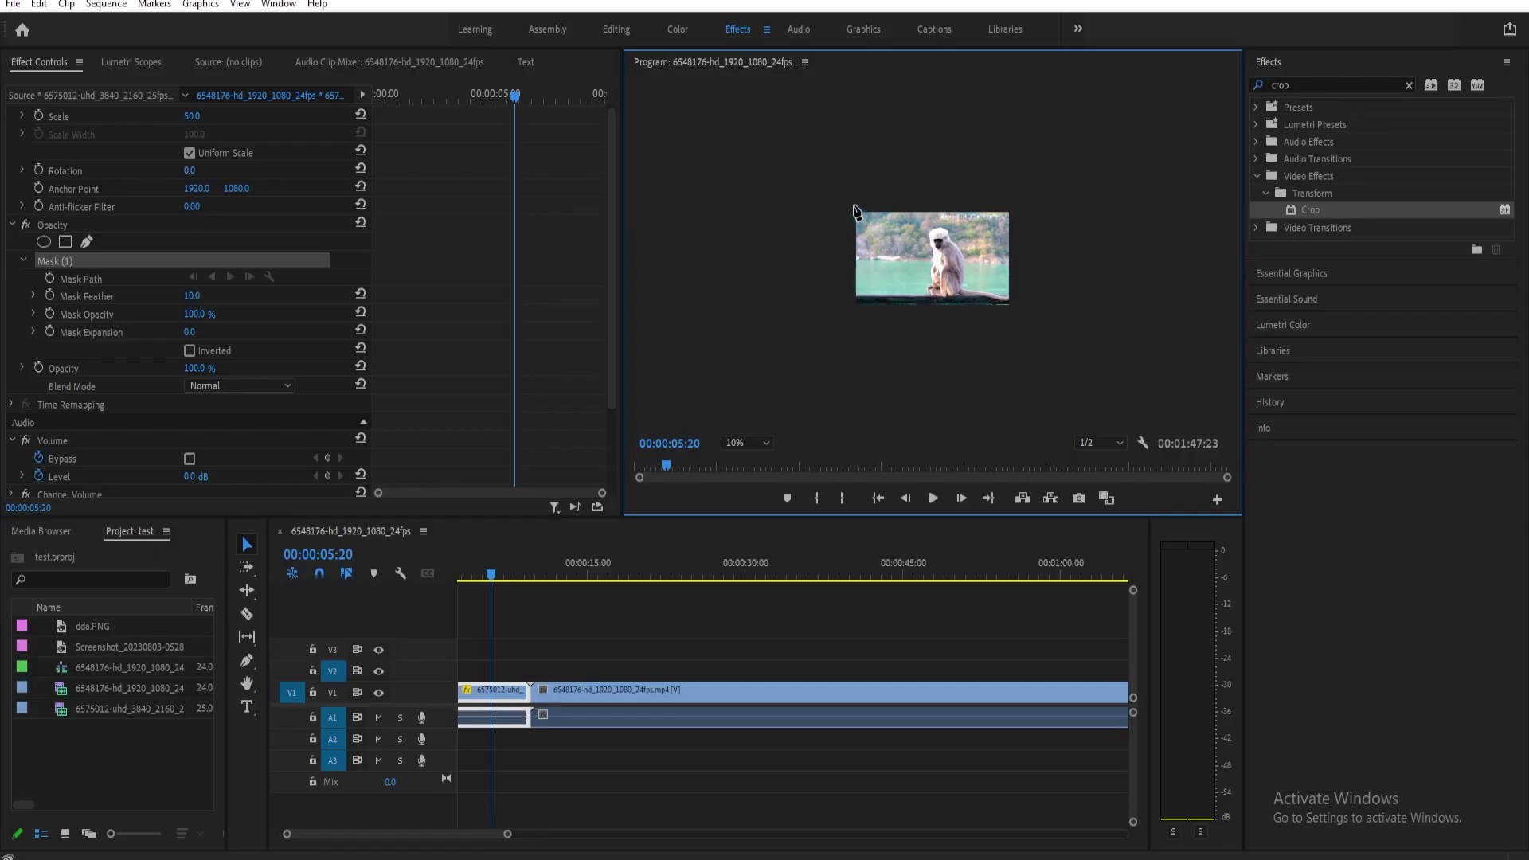
left_click(851, 209)
left_click(850, 306)
left_click(1014, 307)
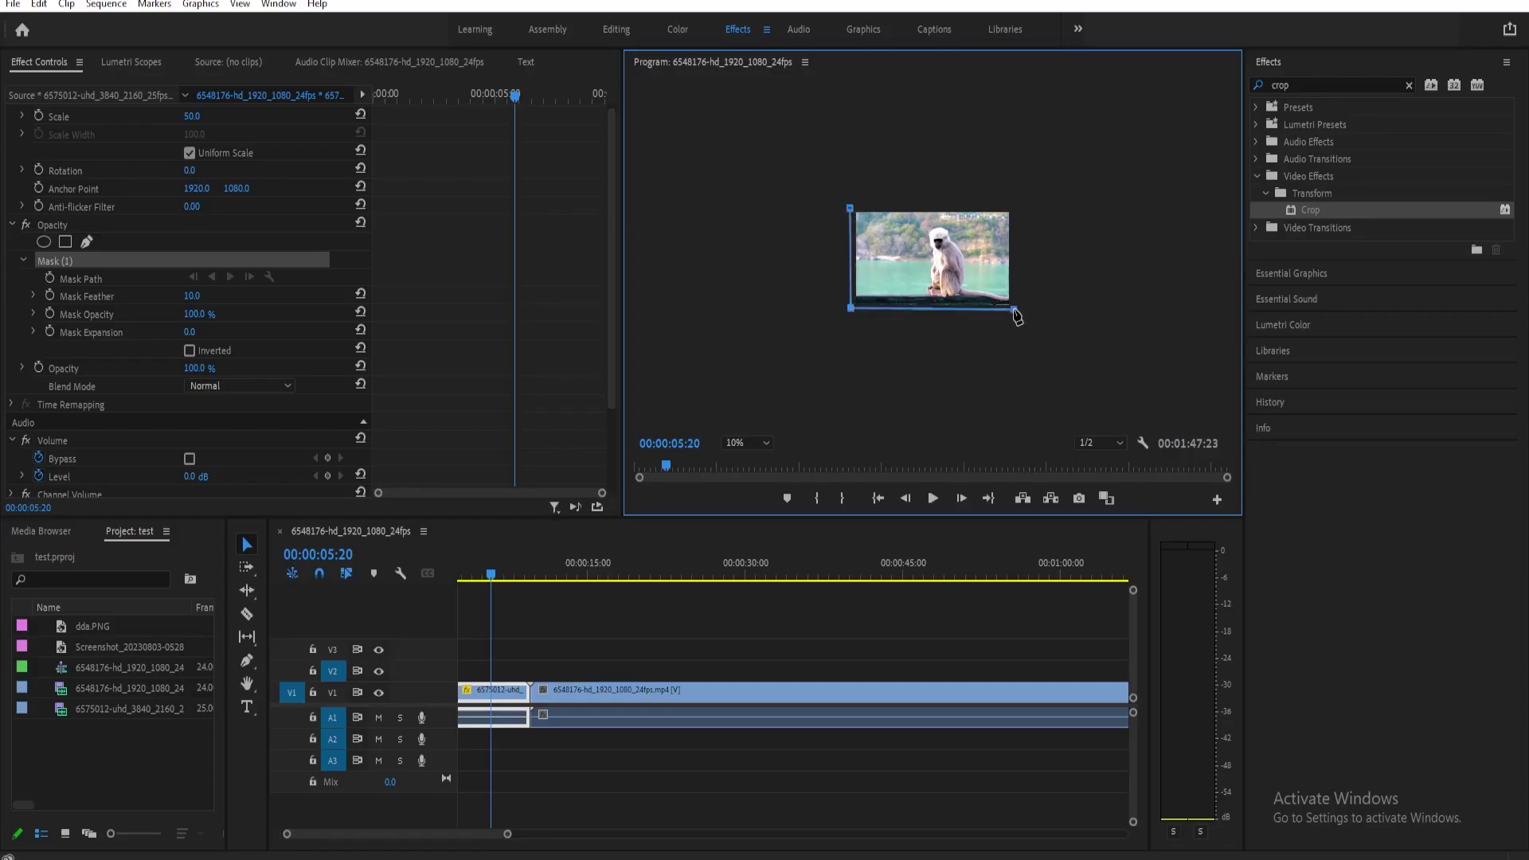
left_click(1014, 207)
left_click(849, 210)
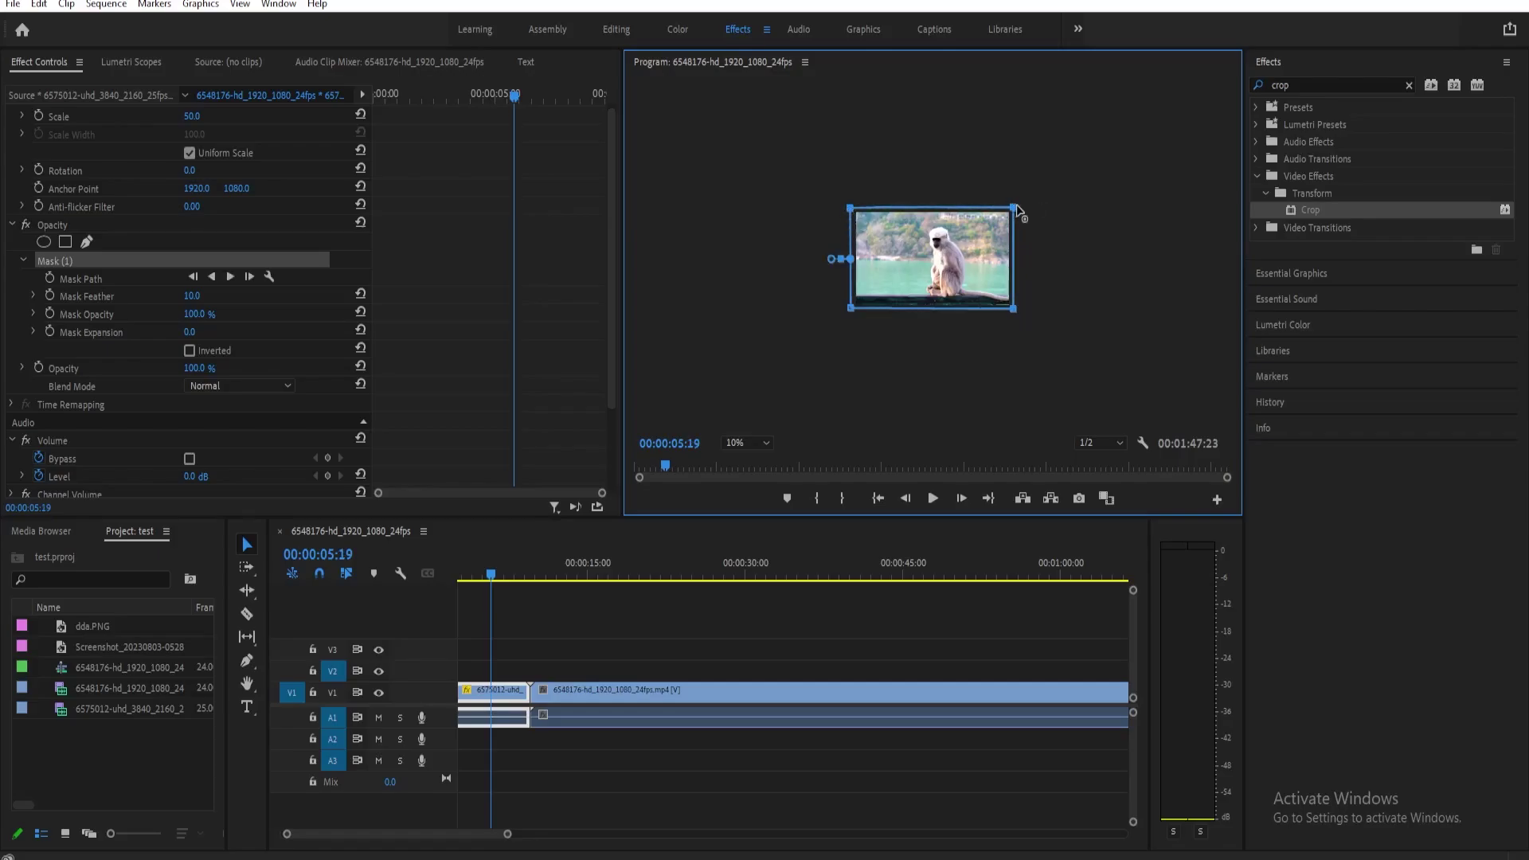
Step: Pull the top-right, bottom-right and bottom-left mask corners inward into a skewed shape
left_click_drag(1014, 209, 990, 210)
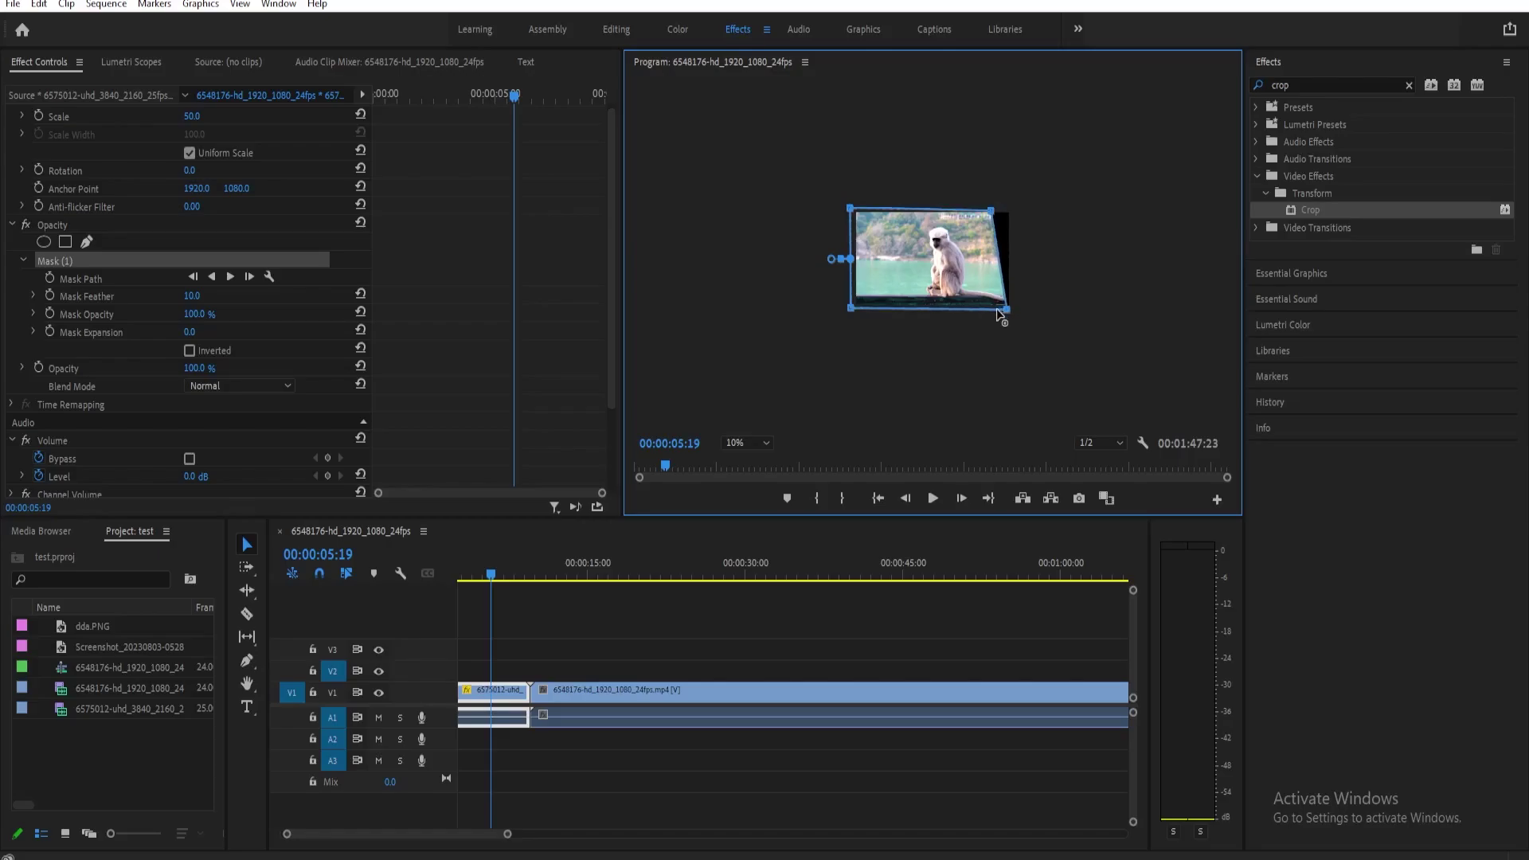
left_click_drag(1012, 309, 993, 311)
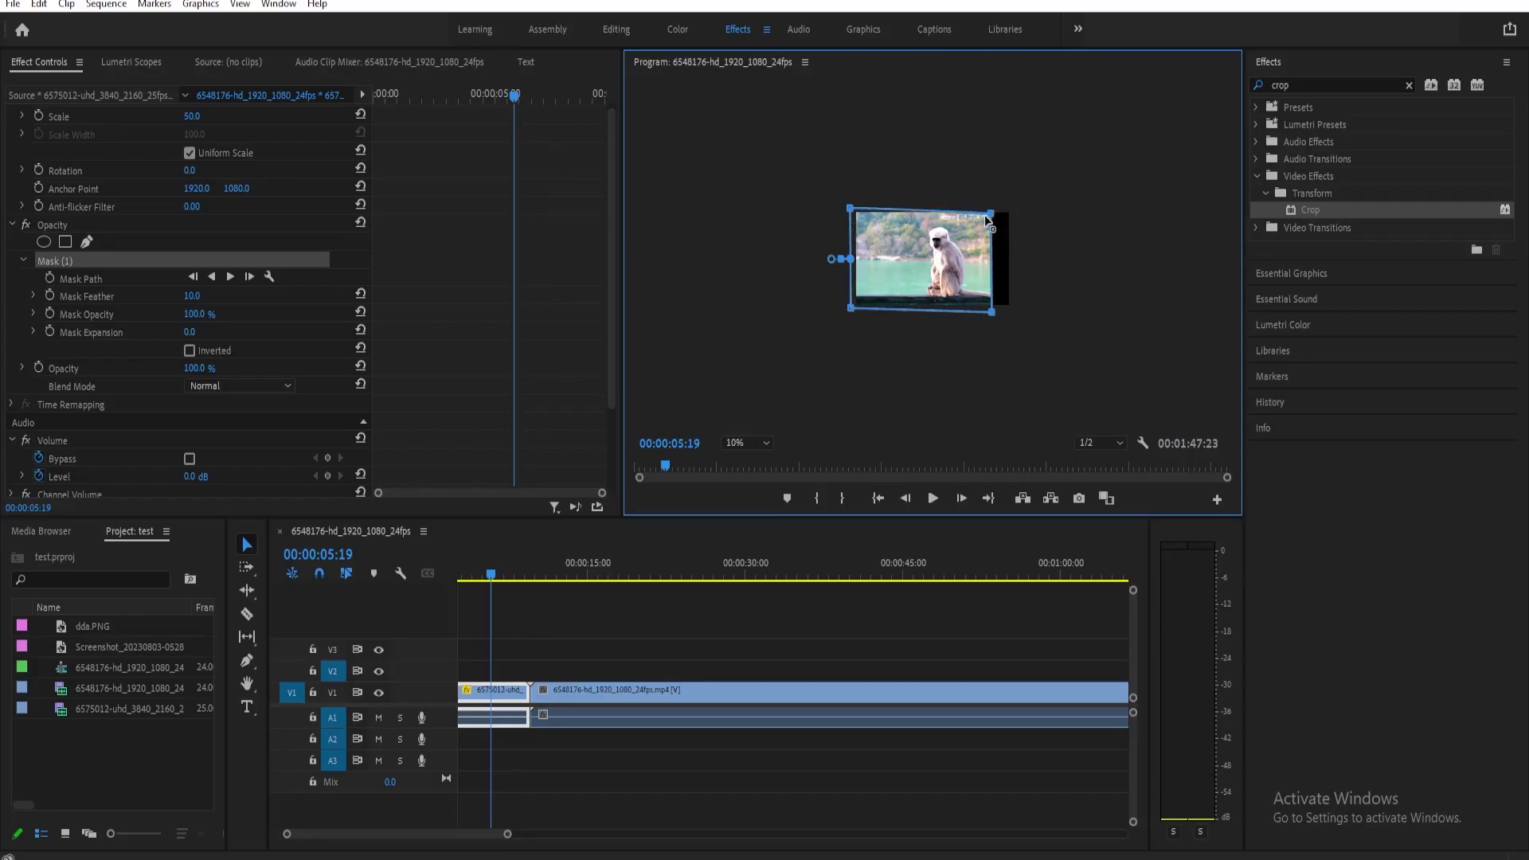
left_click_drag(990, 215, 964, 224)
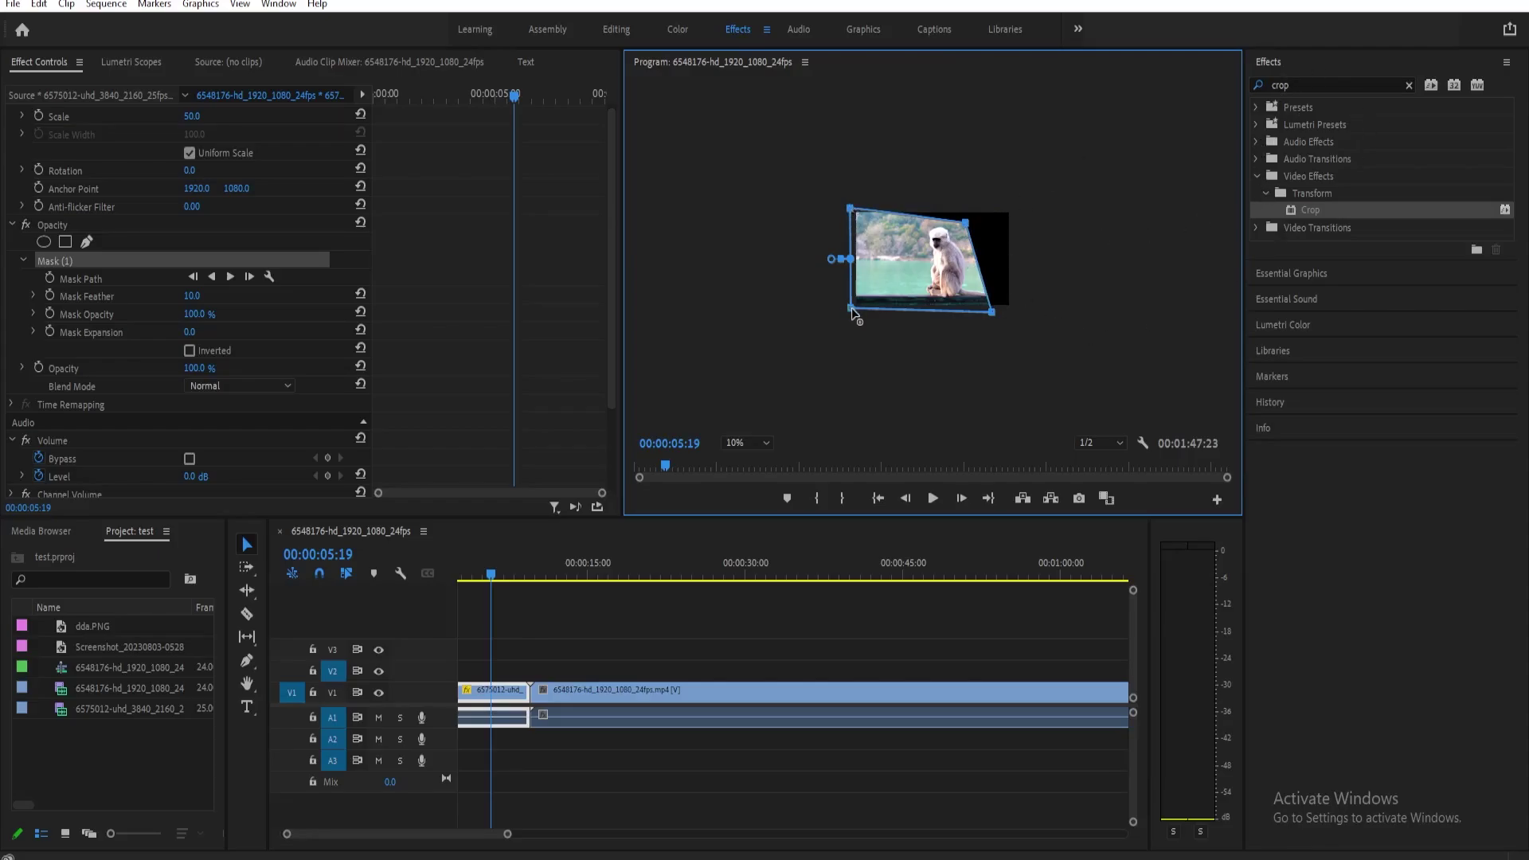
left_click_drag(851, 308, 895, 294)
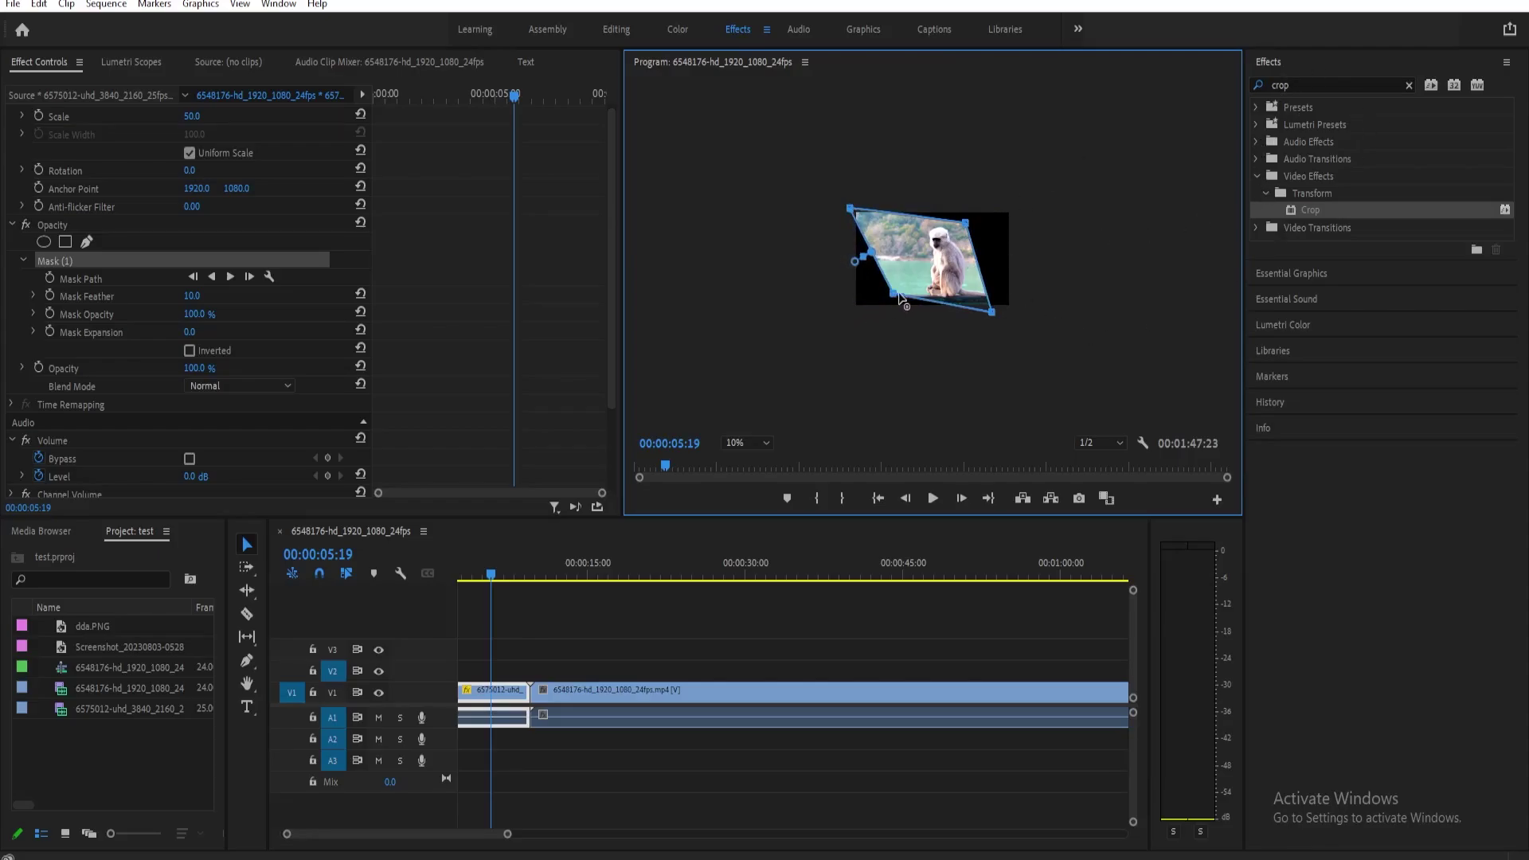